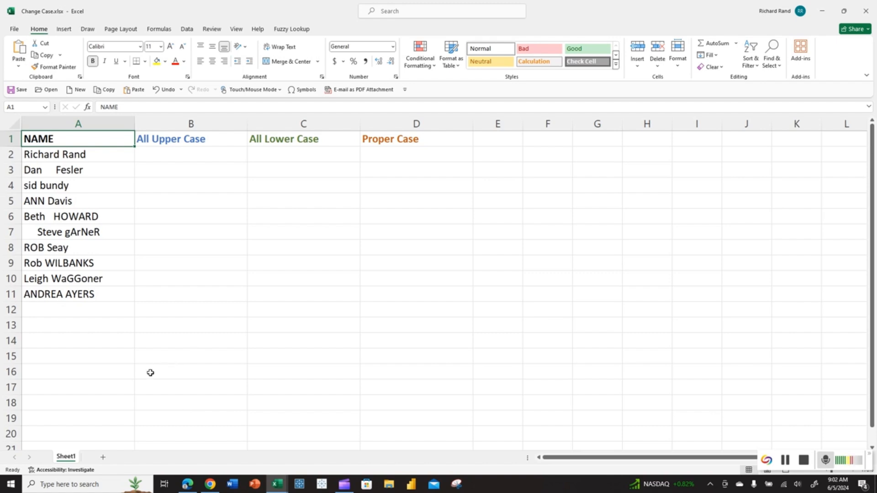
Step: Add a new worksheet and open Sheet1 of the Change Case.xlsx workbook in the Power Query Editor via Get Data from a workbook
click(102, 459)
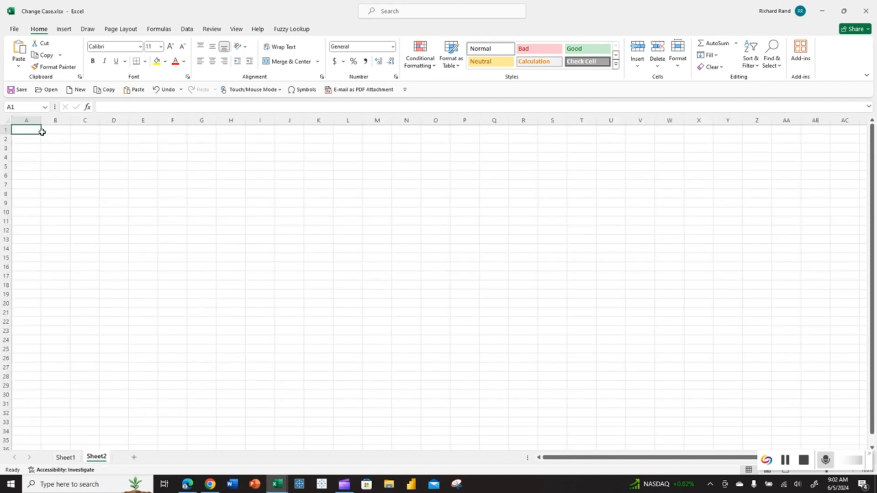
click(186, 29)
click(18, 57)
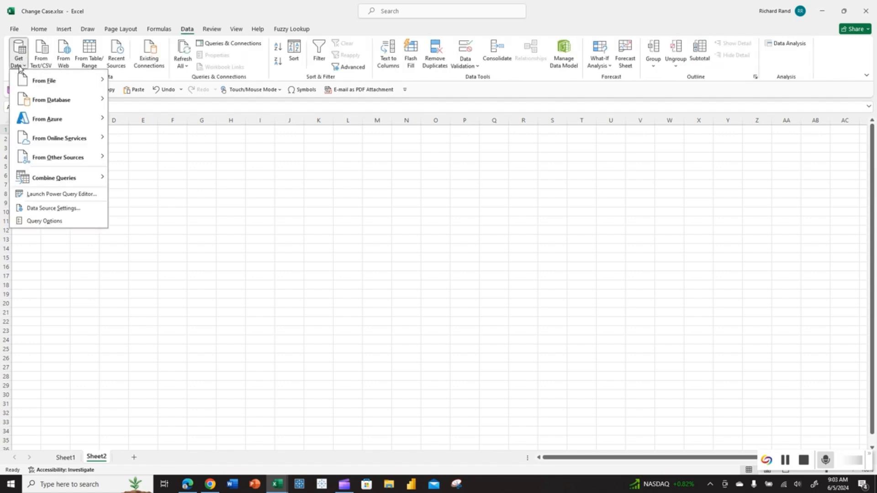
mouse_move(25, 82)
click(127, 98)
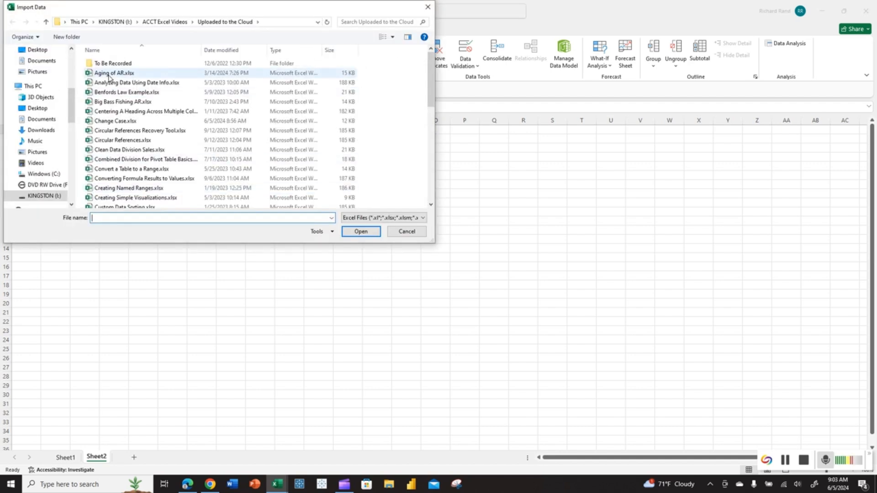
click(115, 121)
click(349, 234)
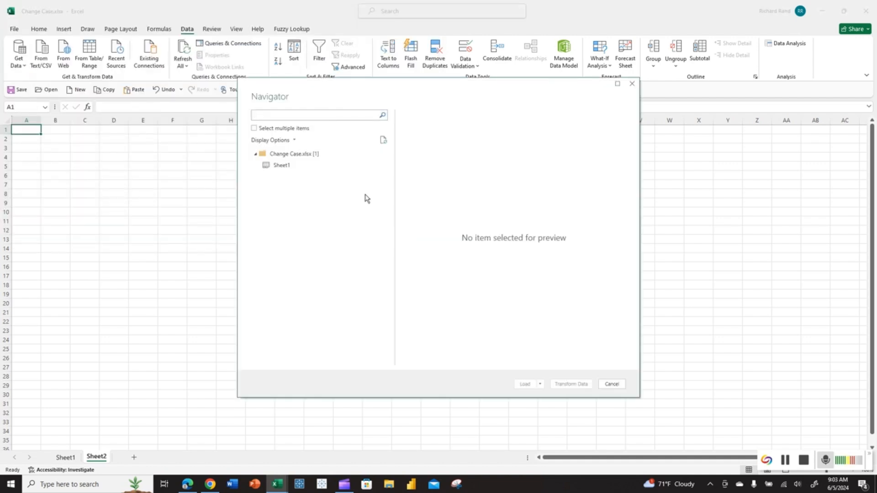
click(291, 166)
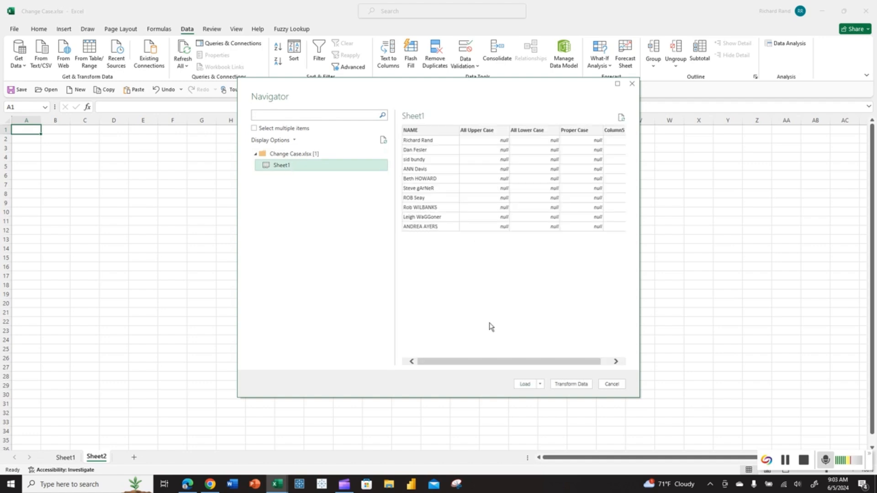
click(571, 384)
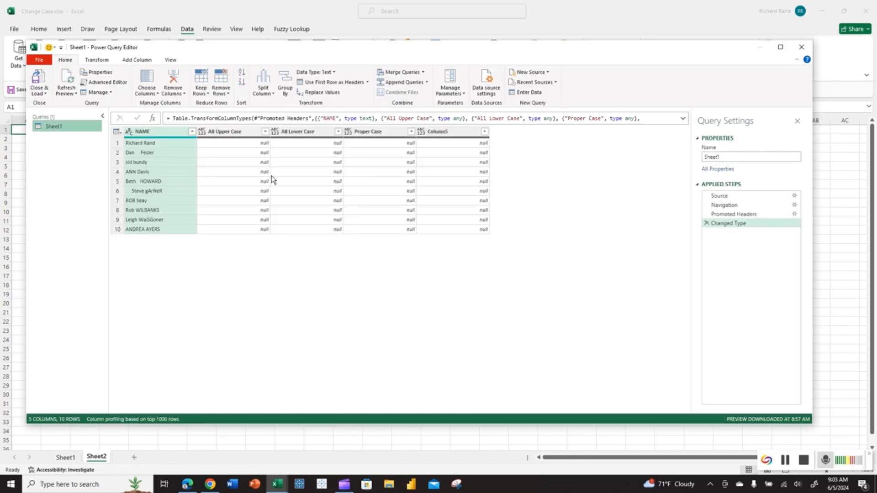
Step: Trim leading and trailing spaces from the NAME column
click(156, 142)
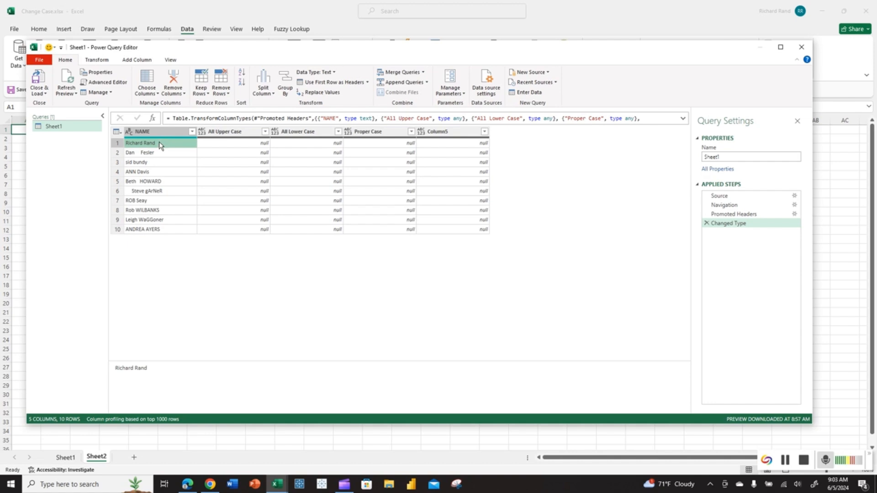
click(159, 133)
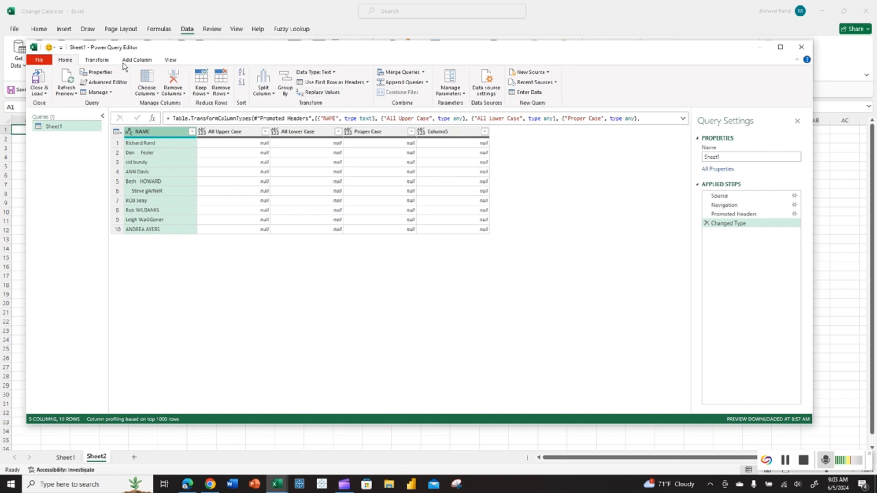
click(96, 60)
click(324, 93)
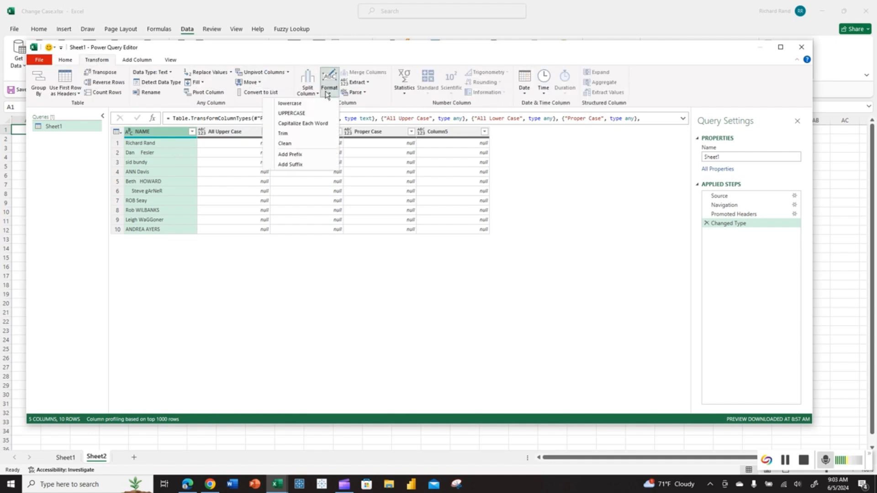
click(286, 138)
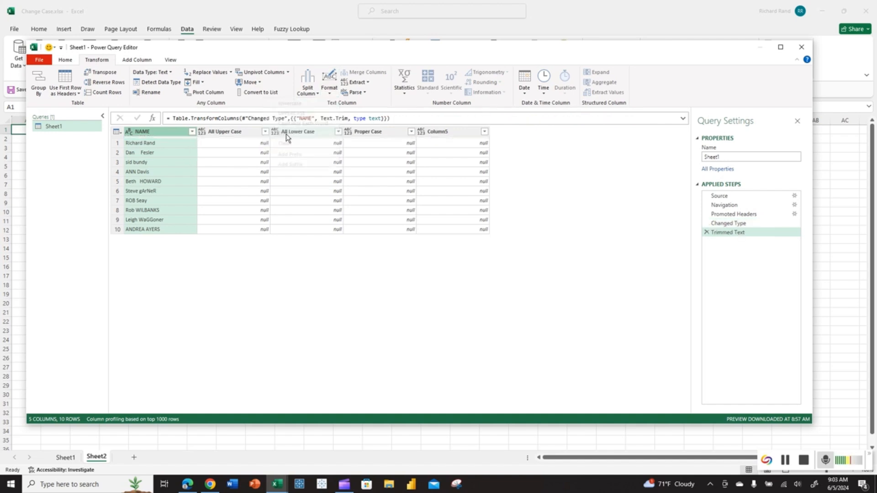
Step: Inspect a few NAME cells, then apply Trim to the NAME column again
click(138, 154)
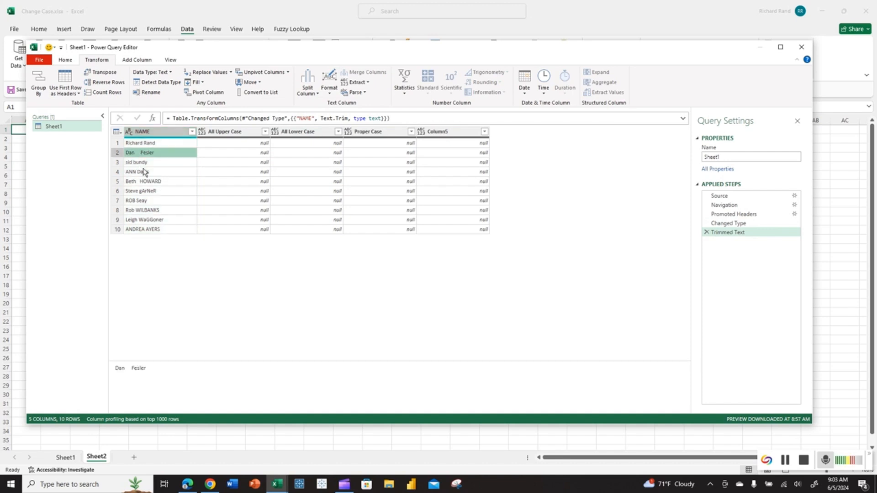
click(173, 144)
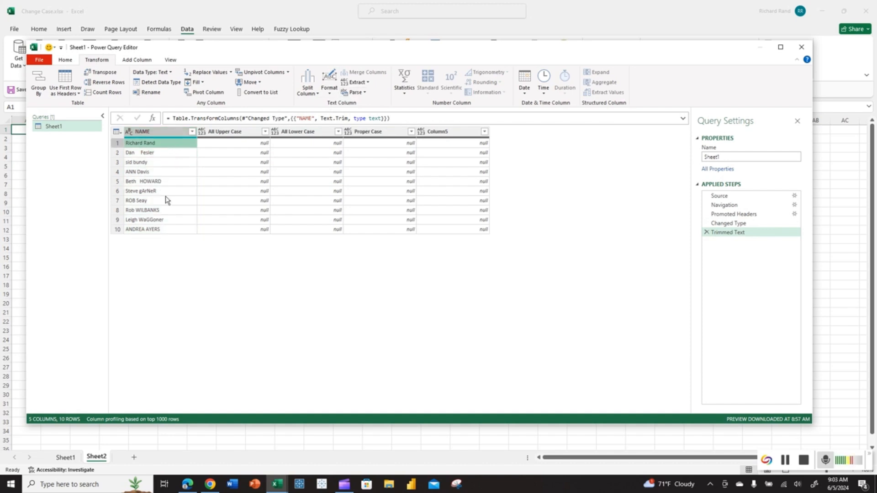
click(175, 132)
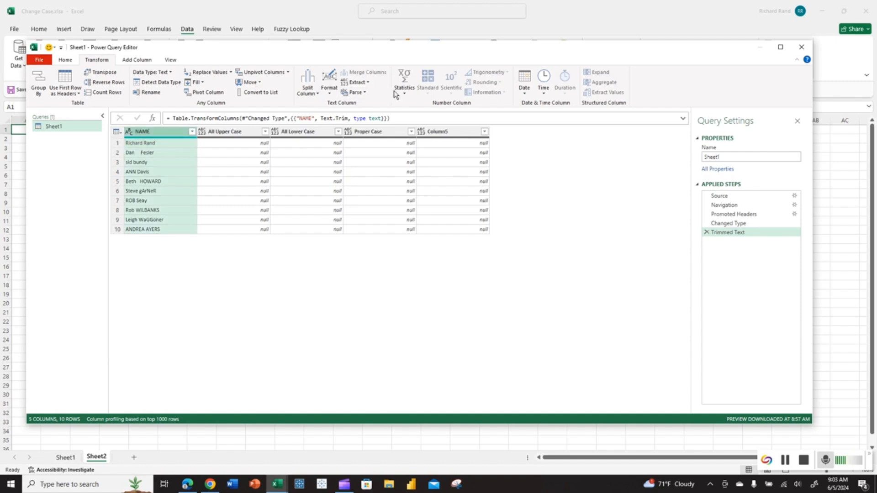
click(329, 85)
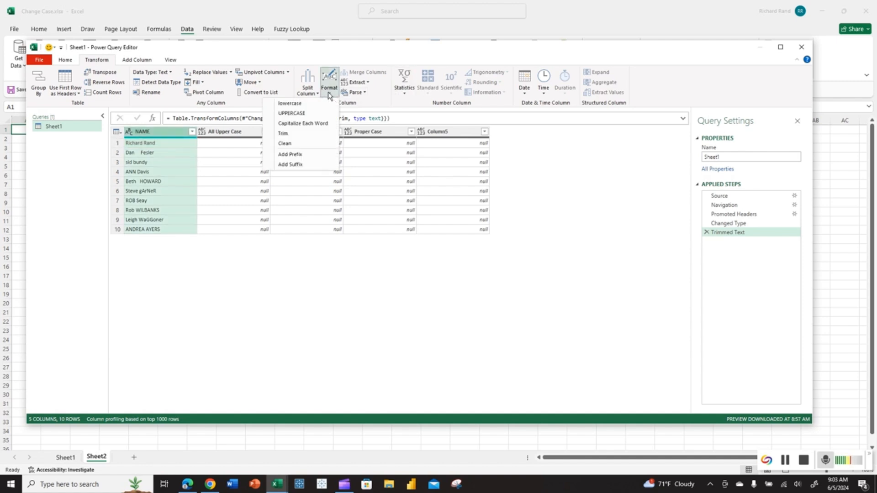
click(286, 134)
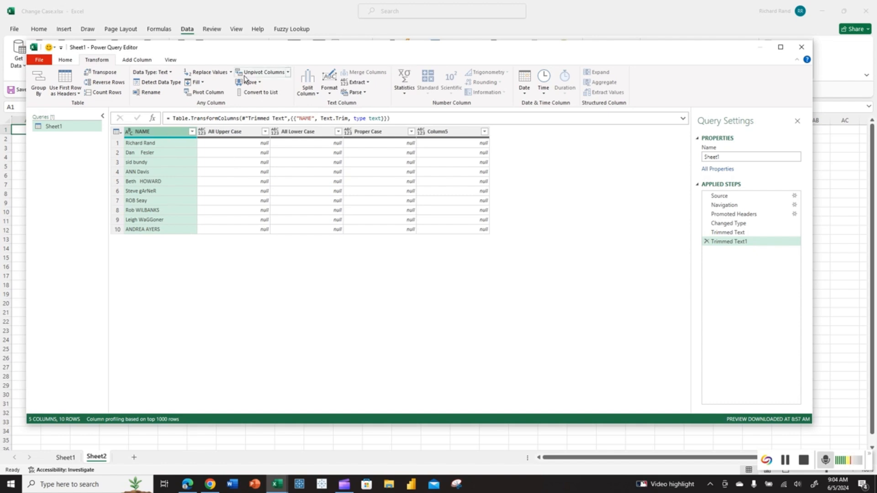
Step: Close the Power Query Editor, discarding the query changes
click(327, 90)
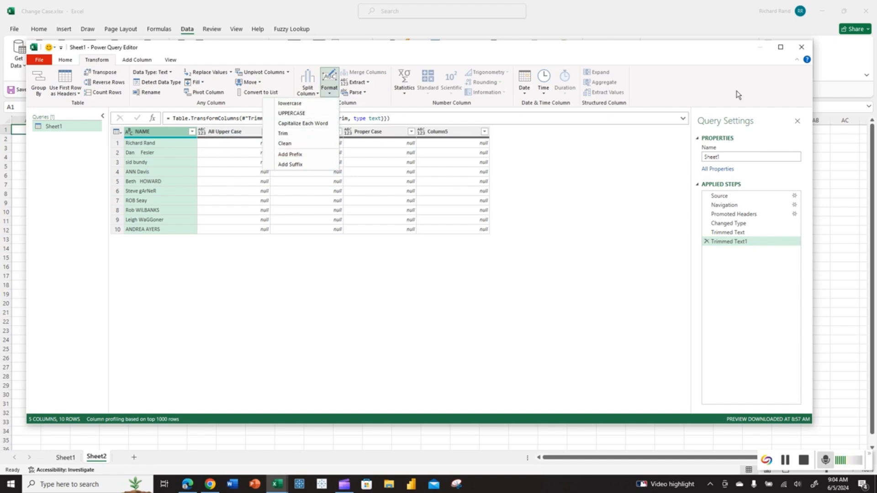
click(800, 48)
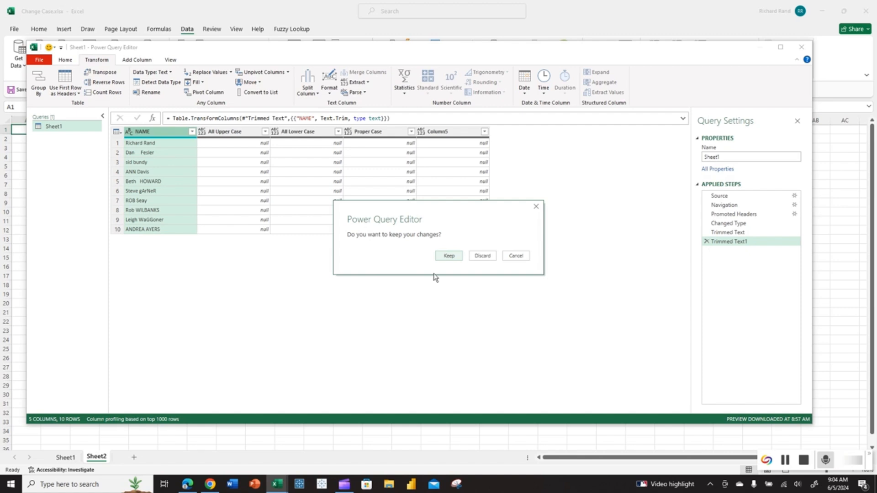
click(495, 259)
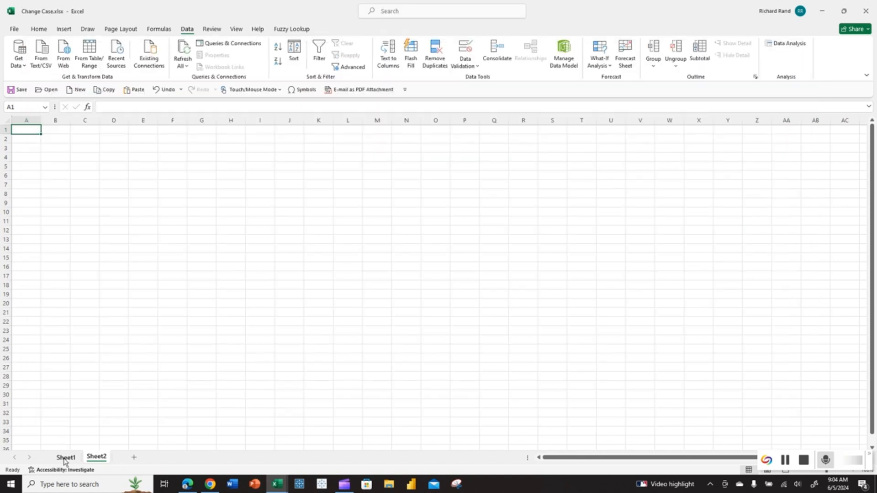
Step: On Sheet1, enter =UPPER(A2) in B2 under All Upper Case and fill it down through row 11
click(65, 458)
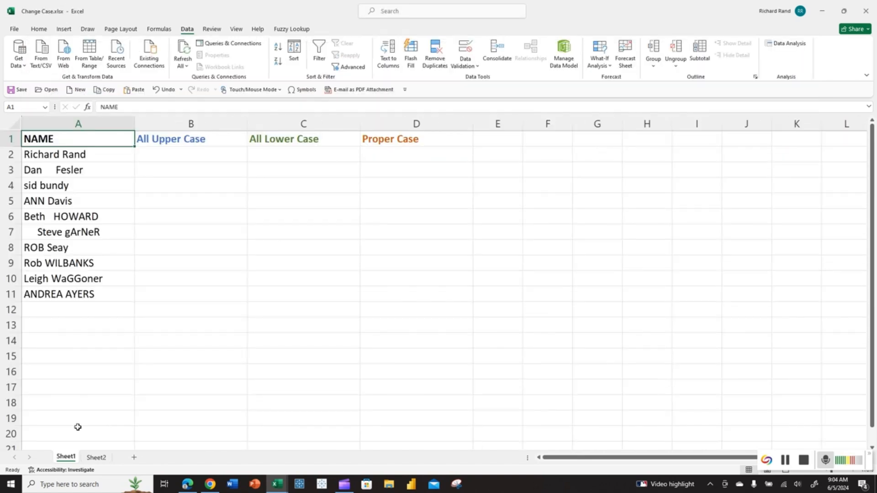
click(180, 153)
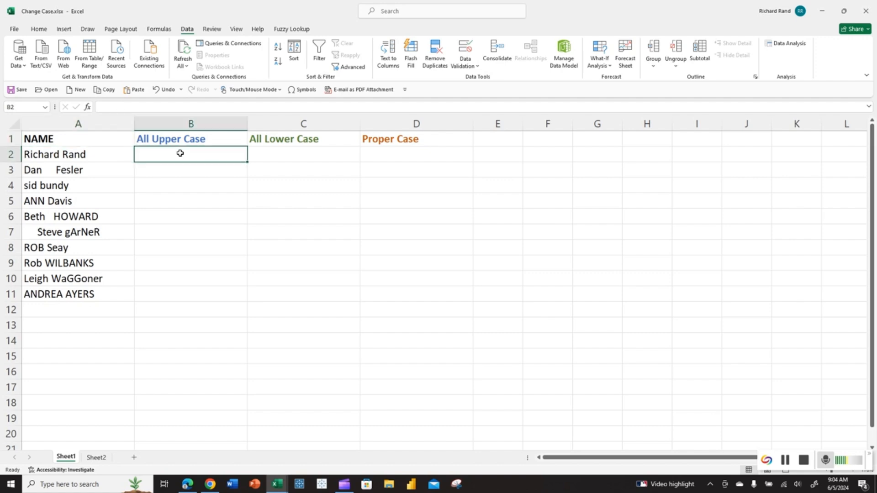
text(=u)
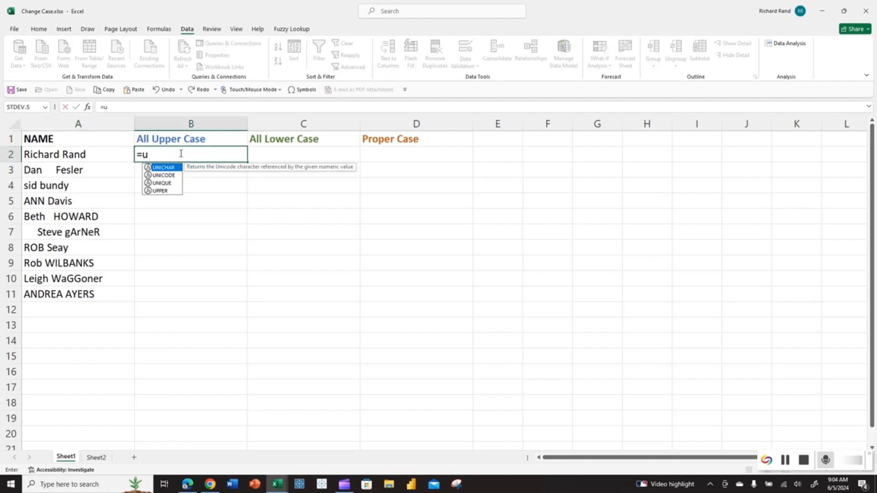
text(pper()
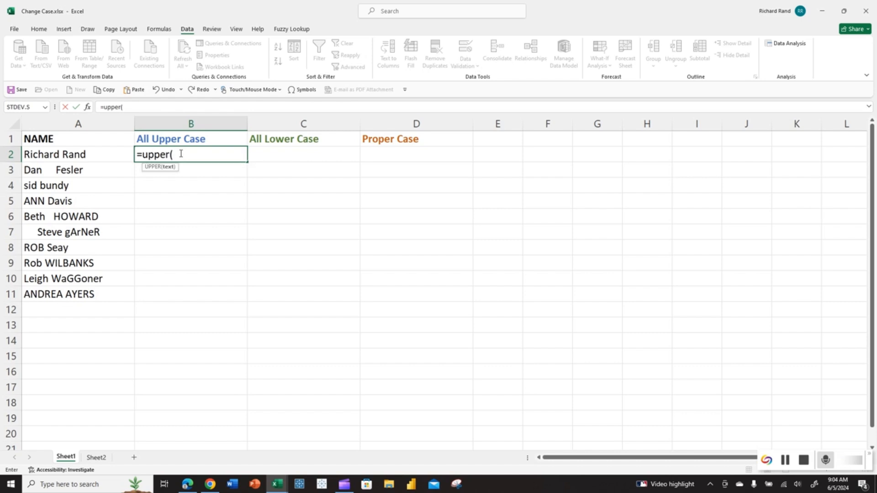
click(91, 157)
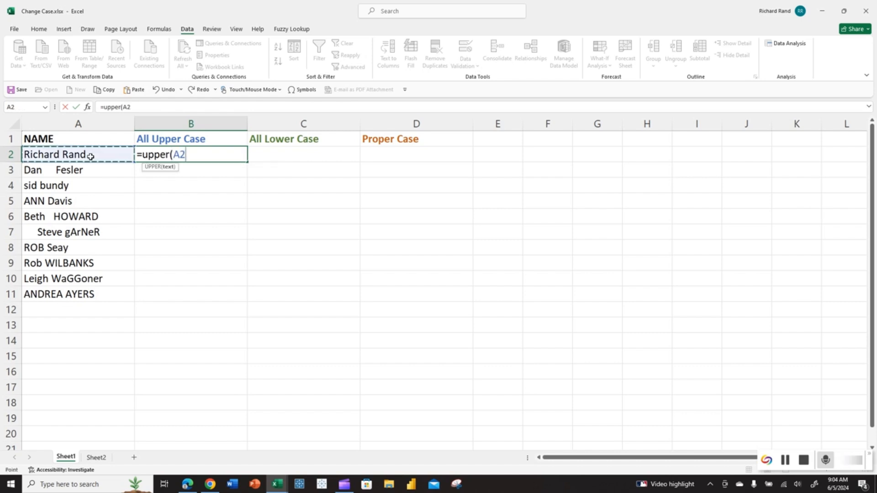
text())
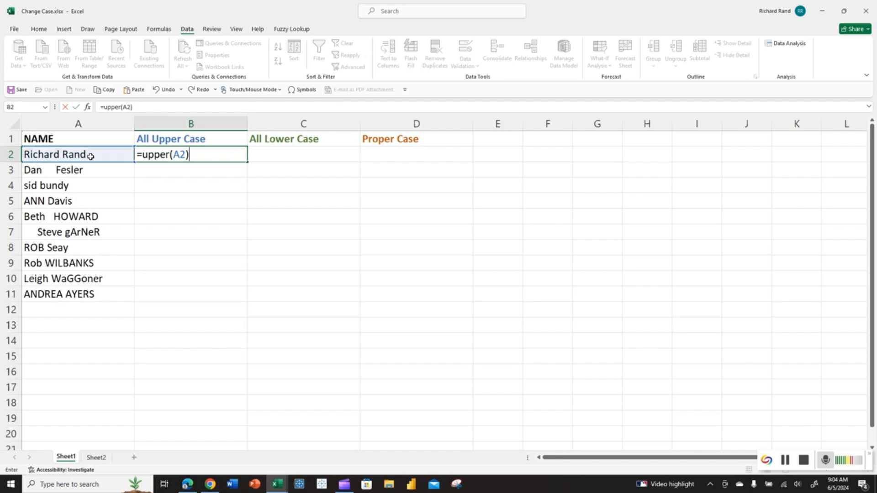
key(Return)
click(206, 157)
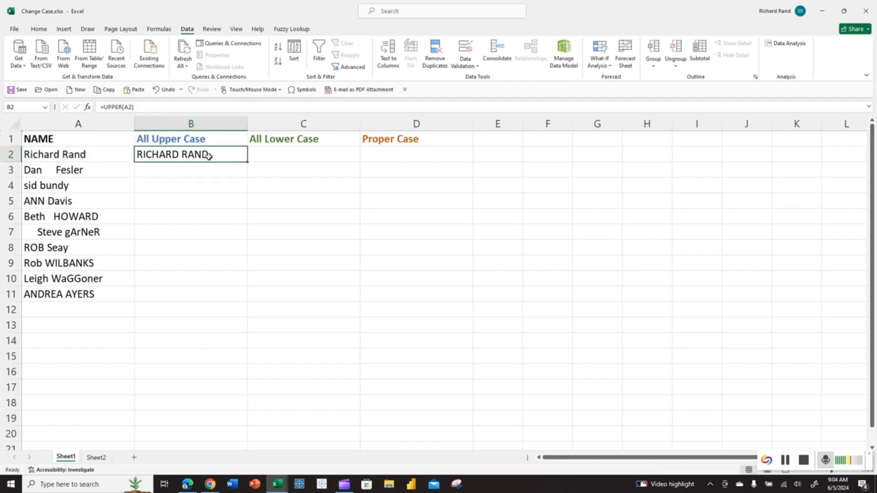
double_click(246, 163)
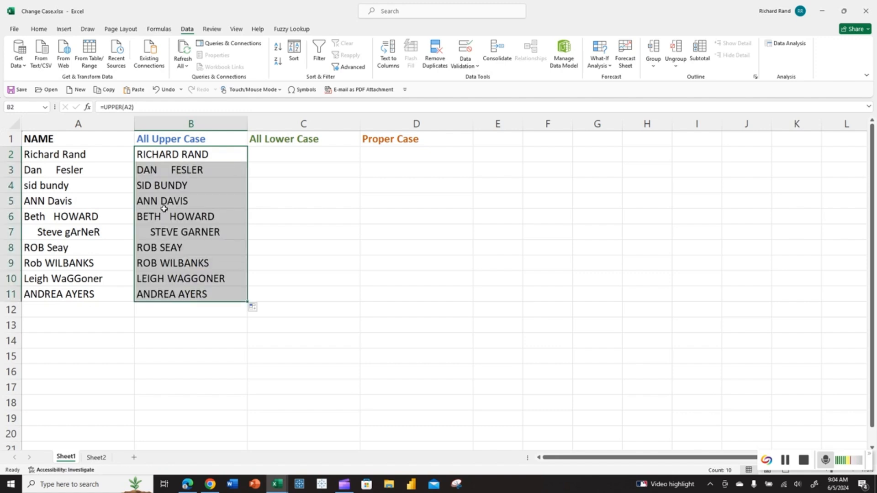
Step: Enter =LOWER(A2) in C2 under All Lower Case and fill it down through row 11
click(284, 154)
text(=lower)
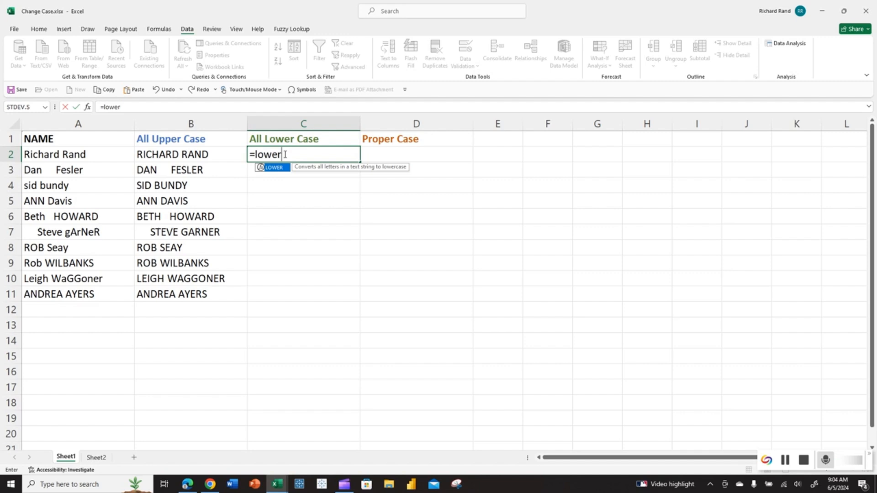
text(()
click(108, 155)
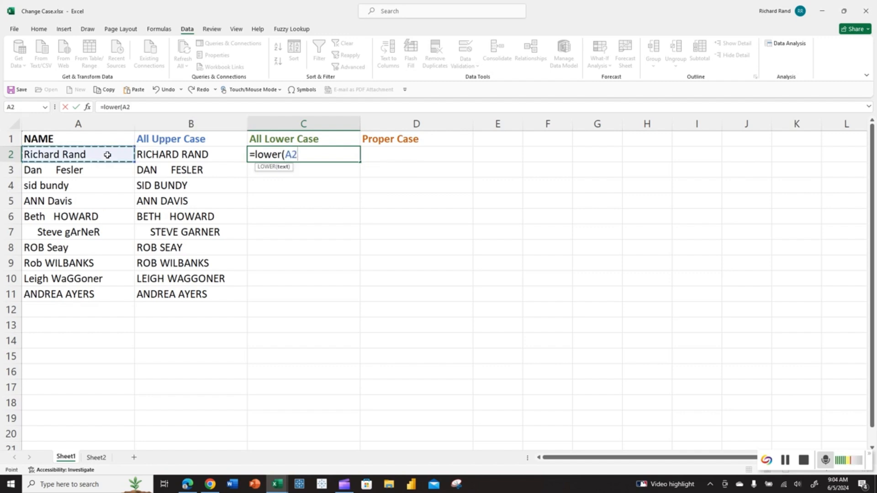
text())
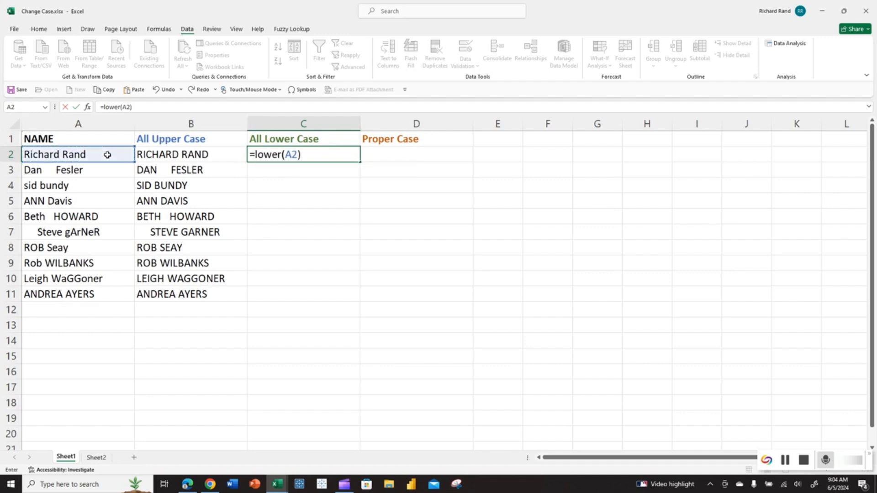
key(Return)
click(302, 155)
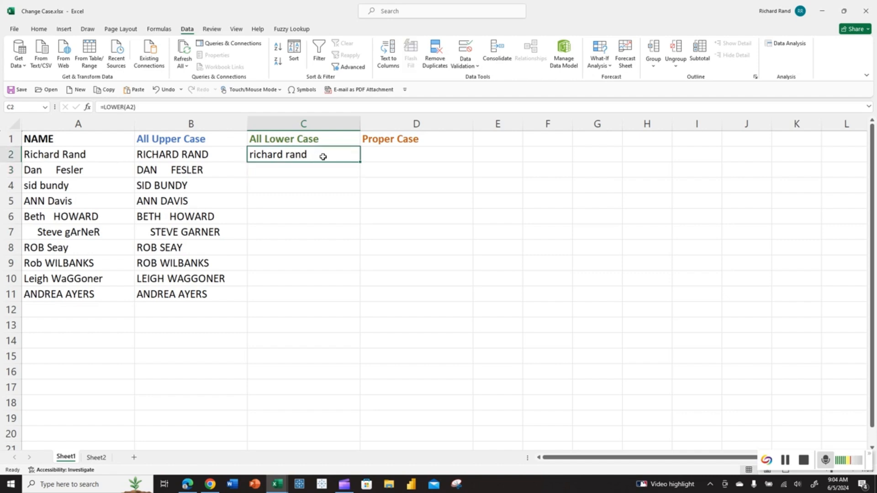
double_click(360, 162)
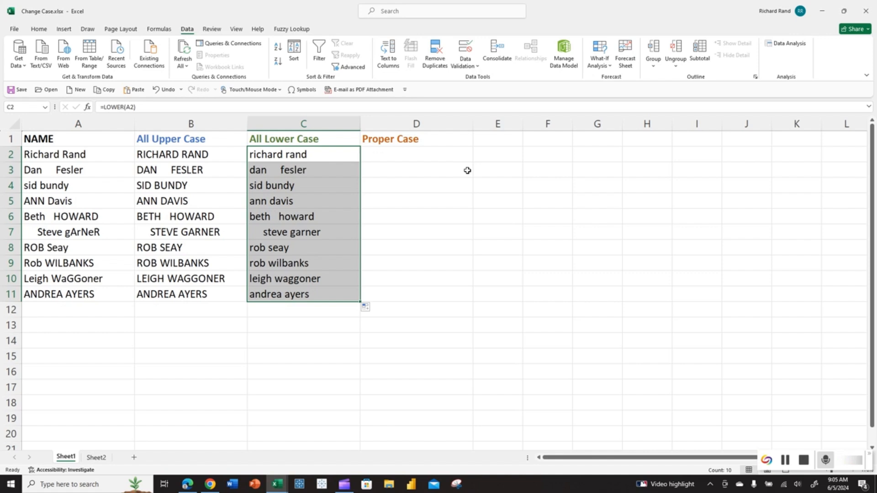
Step: Enter =PROPER(A2) in D2 under Proper Case and fill it down through row 11
click(427, 153)
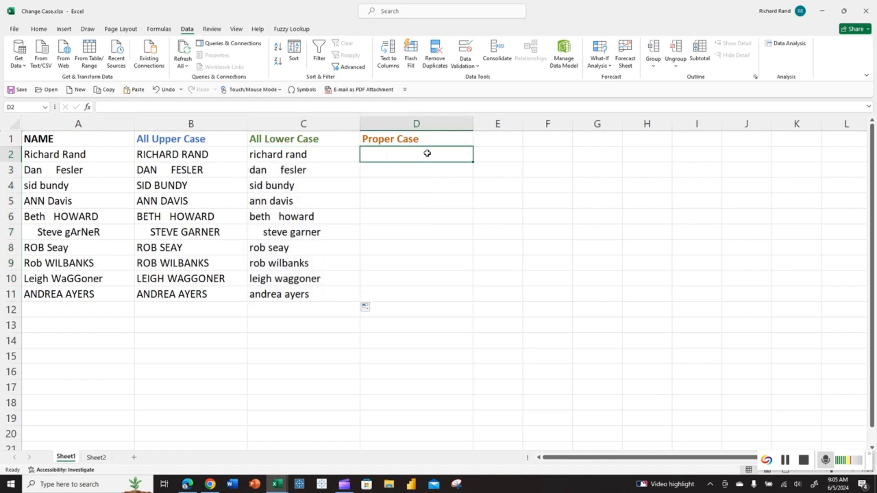
text(=)
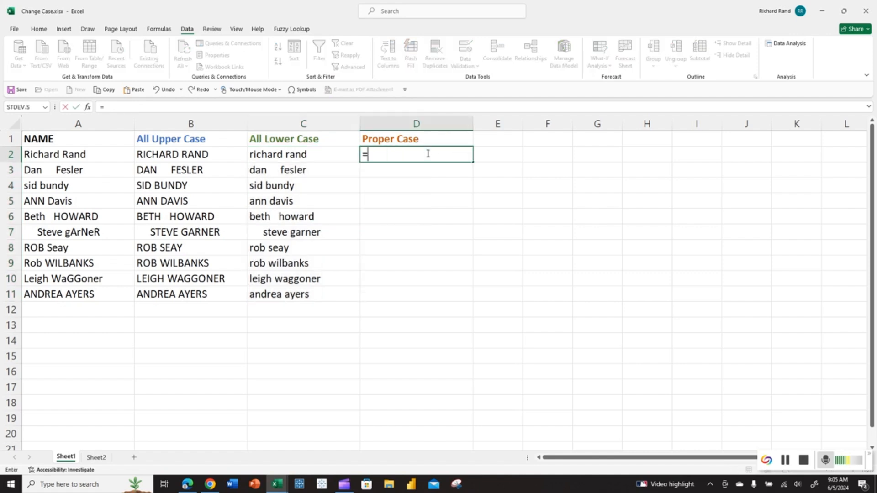
text(proper()
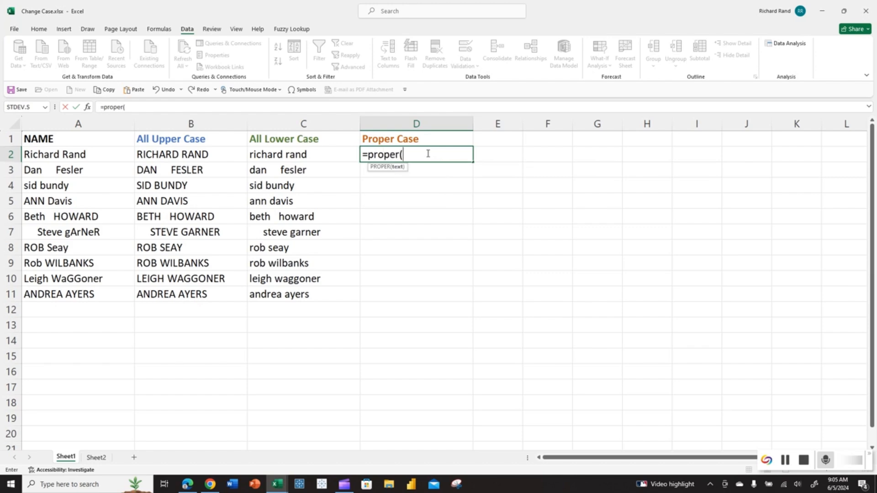
click(64, 155)
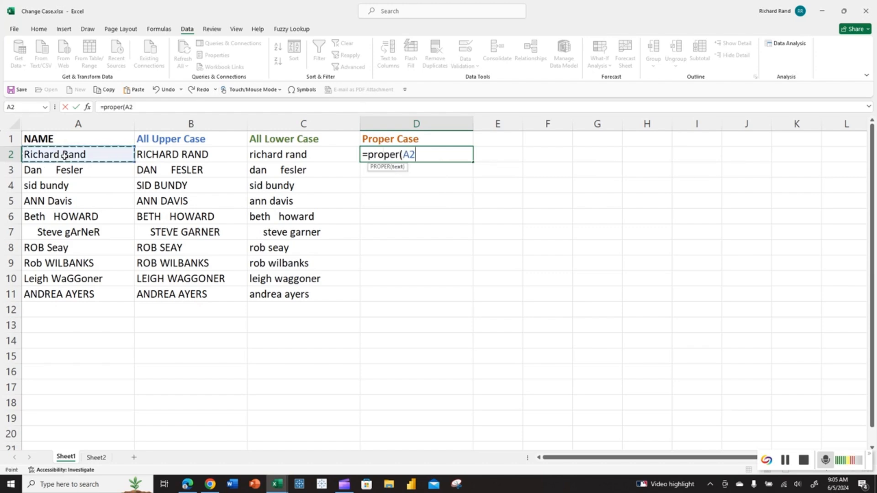
text())
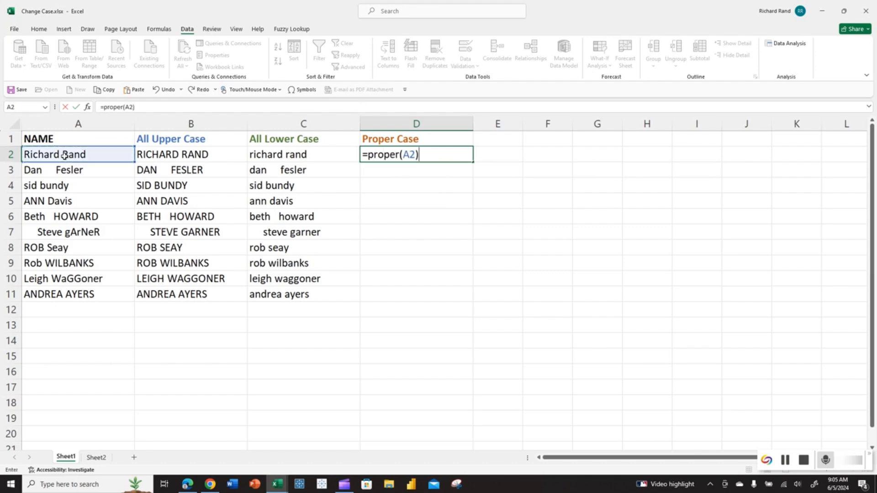
key(Return)
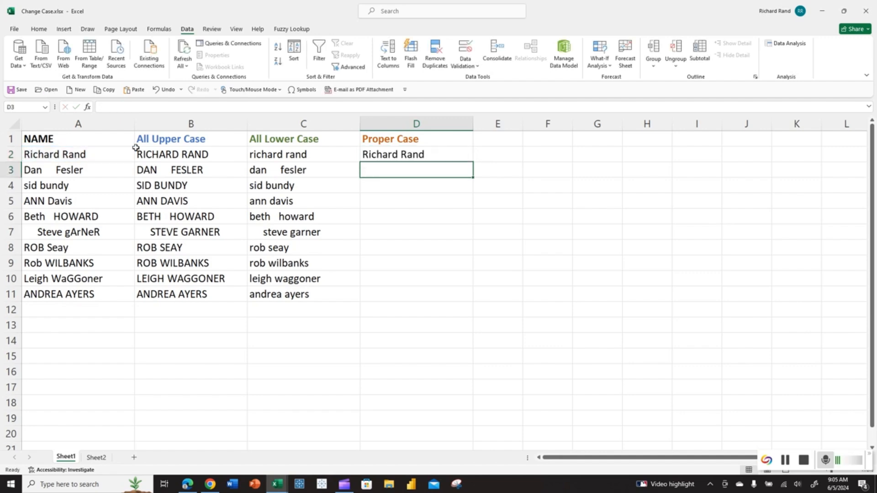
click(463, 159)
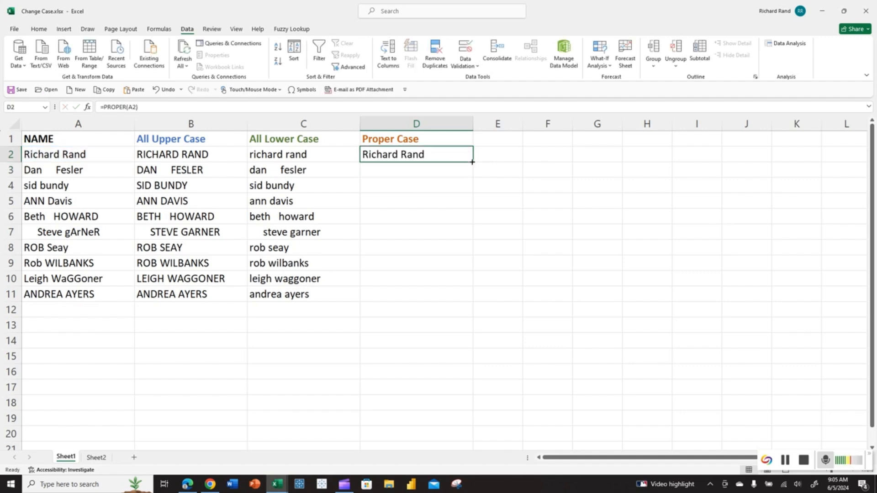
double_click(473, 161)
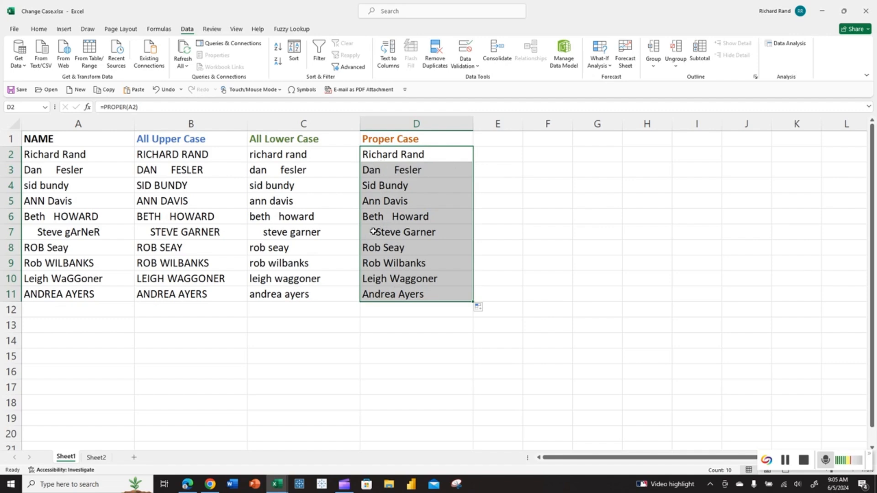
Step: Add the header TRIMMED in E1
click(491, 138)
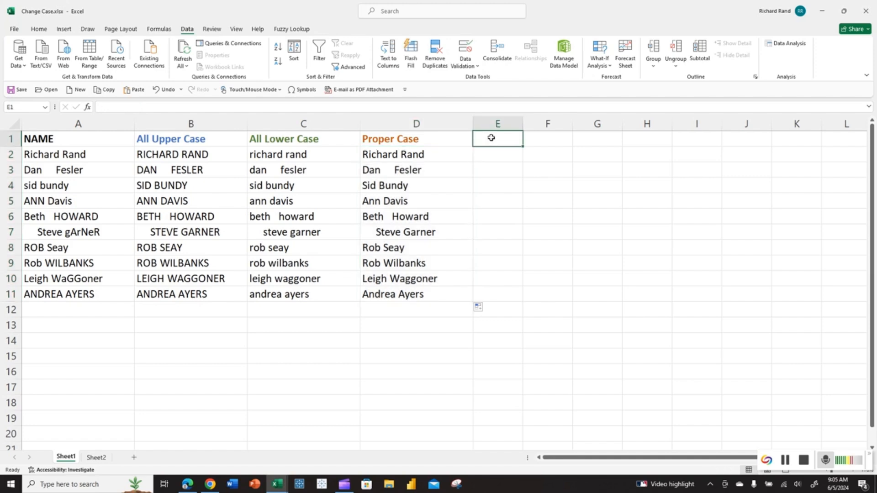
text(TRIMEE)
key(BackSpace)
key(BackSpace)
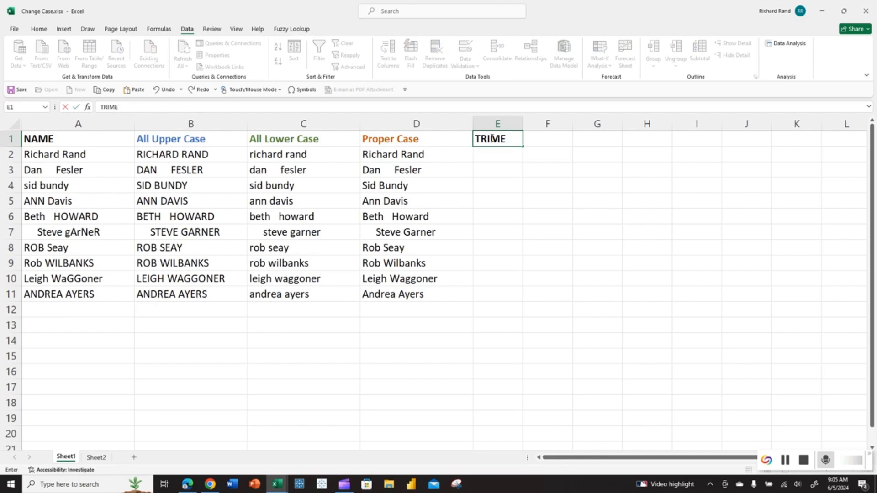
text(MED)
key(Return)
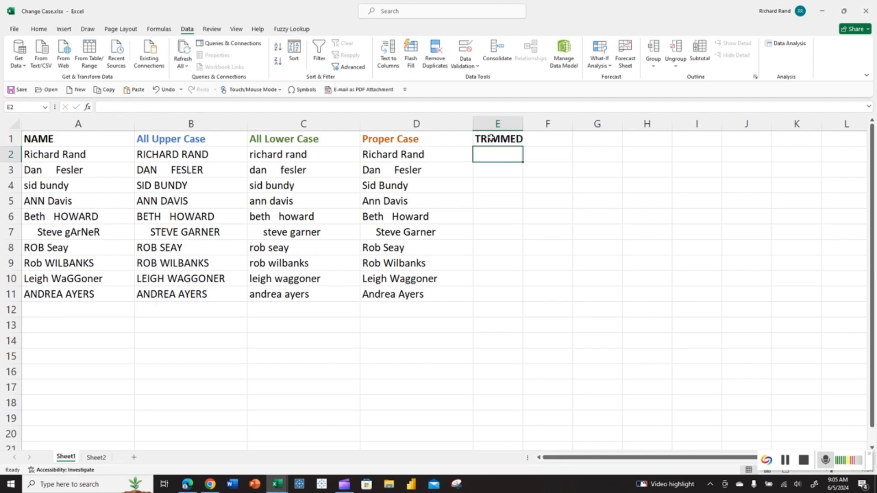
Step: Enter =TRIM(D2) in E2 and fill it down through row 11
text(=tri)
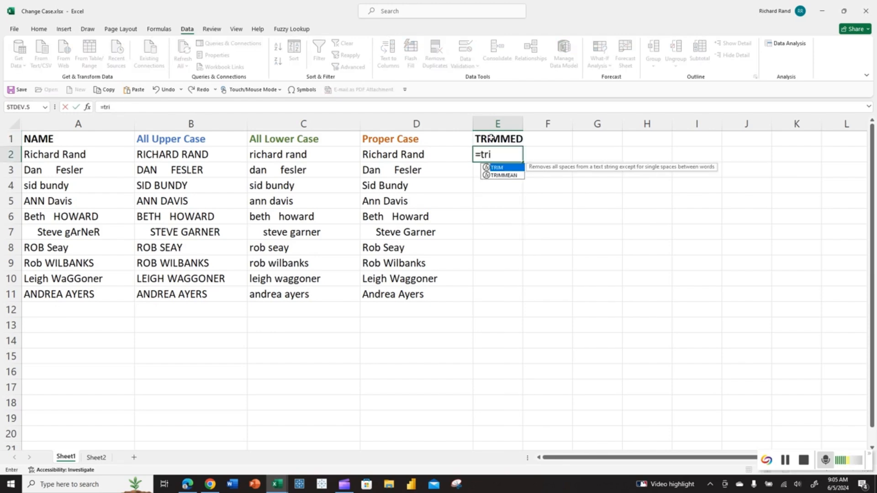
text(m()
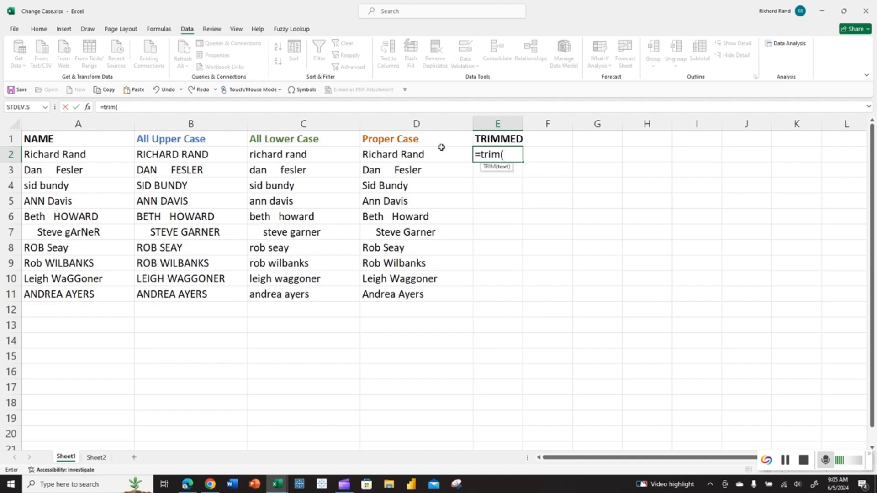
click(426, 154)
text())
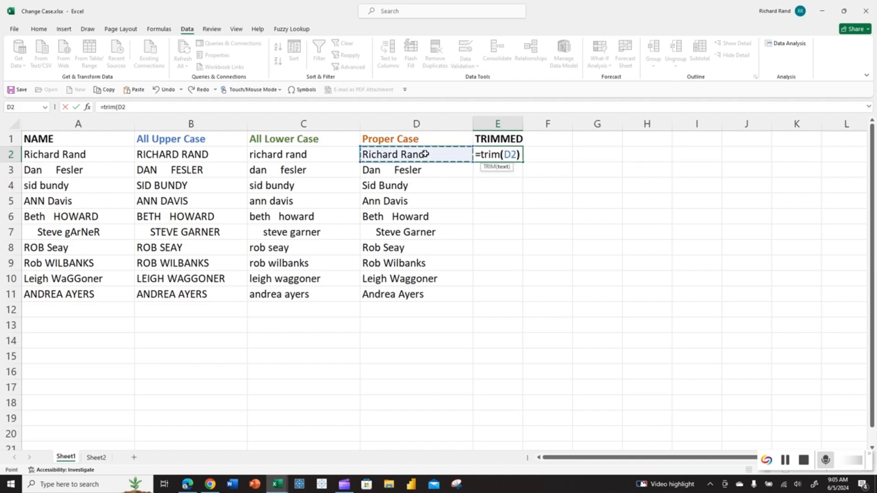
key(Return)
click(488, 153)
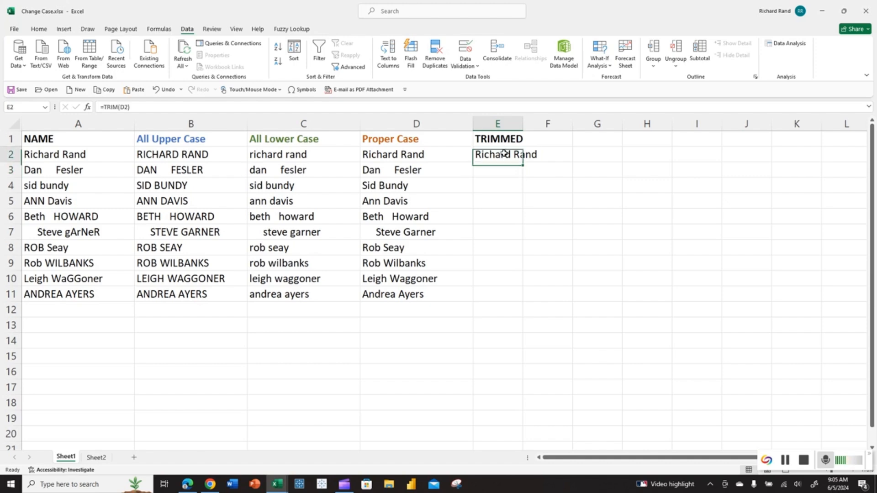
double_click(524, 162)
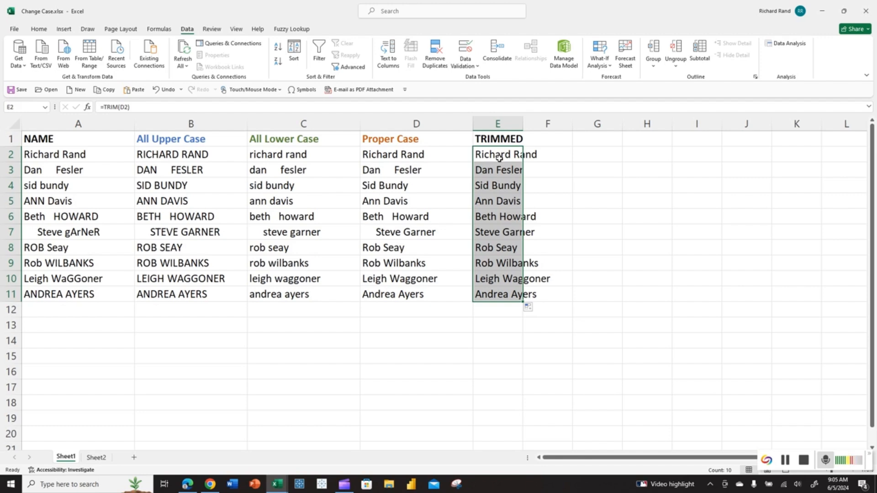
Step: Delete column E
click(499, 124)
right_click(504, 130)
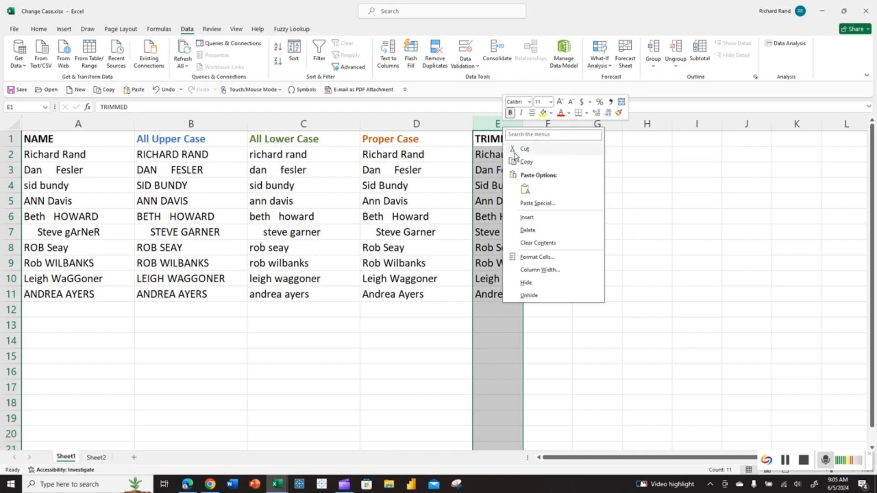
click(533, 230)
Step: Replace the Proper Case formulas in D2:D11 with =PROPER(TRIM(A2)), filled down through row 11
drag(412, 149, 418, 284)
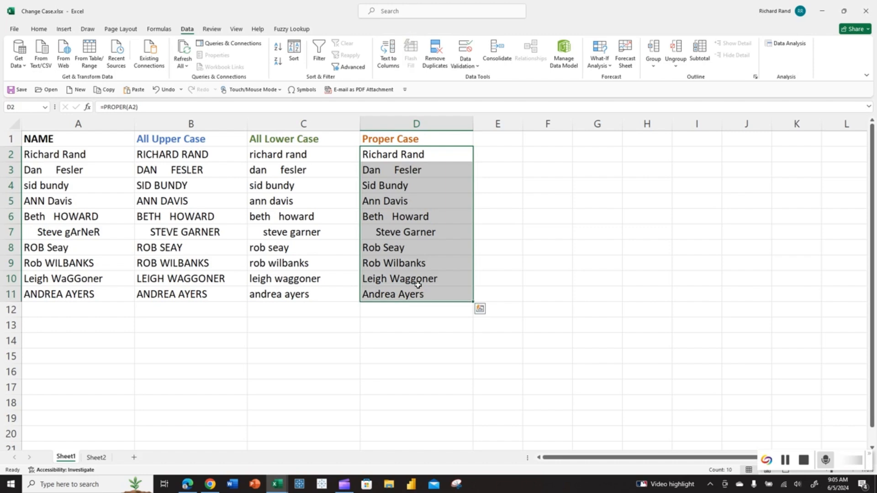
key(Delete)
text(=)
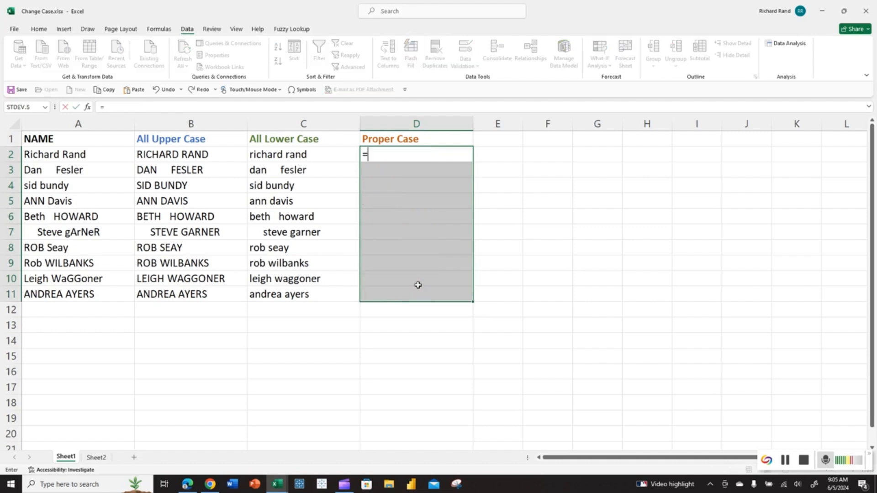
text(prop)
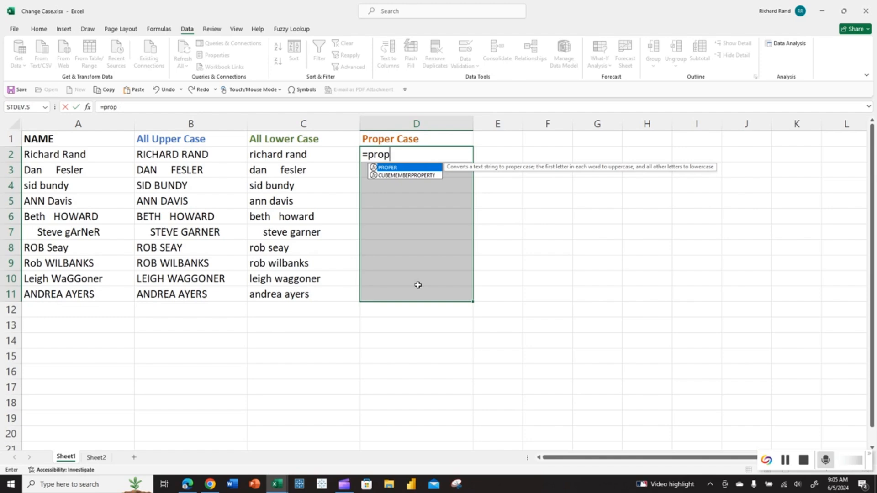
text(er()
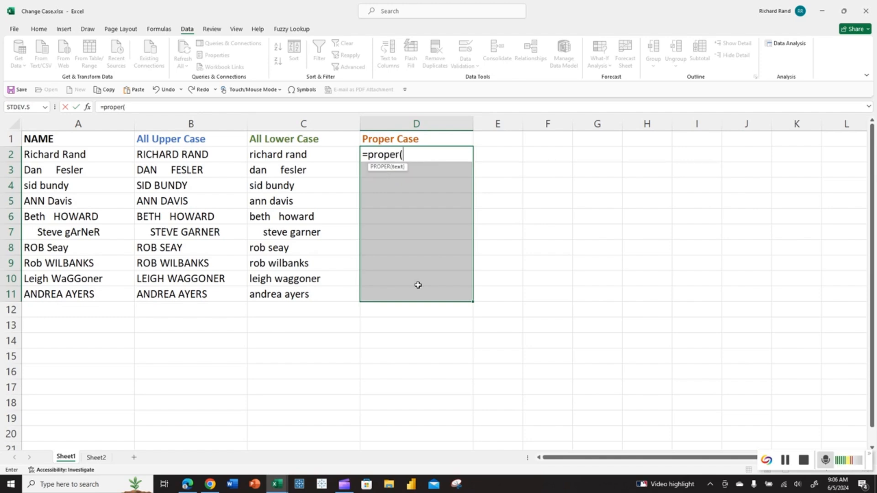
text(t)
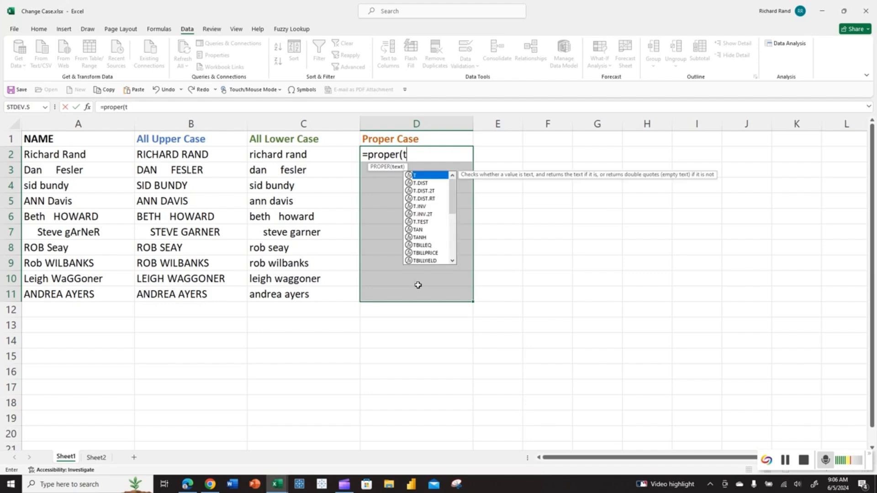
text(rim()
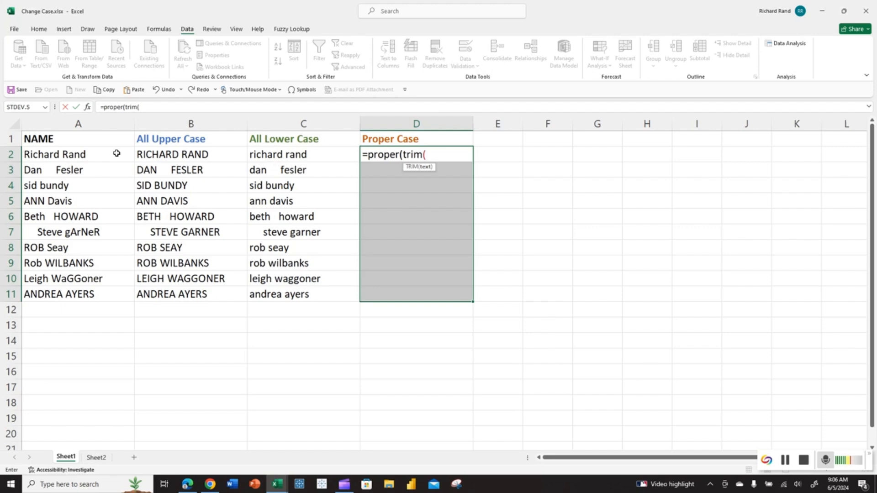
click(86, 156)
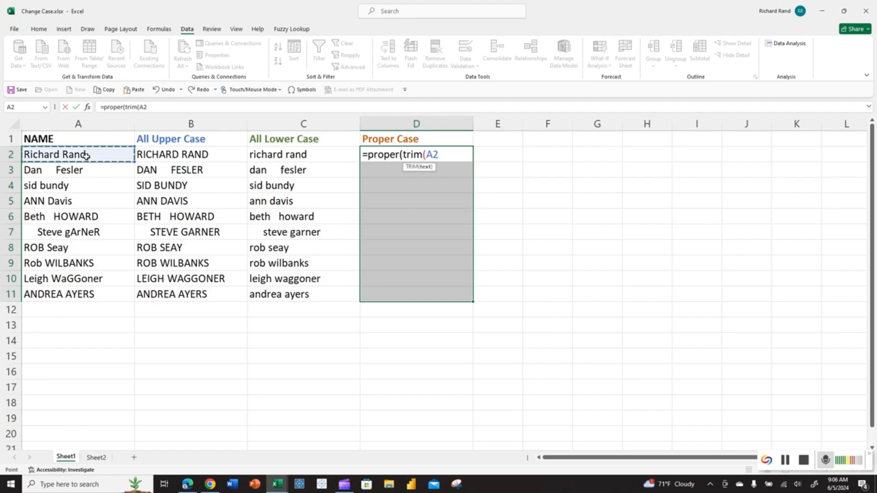
text()))
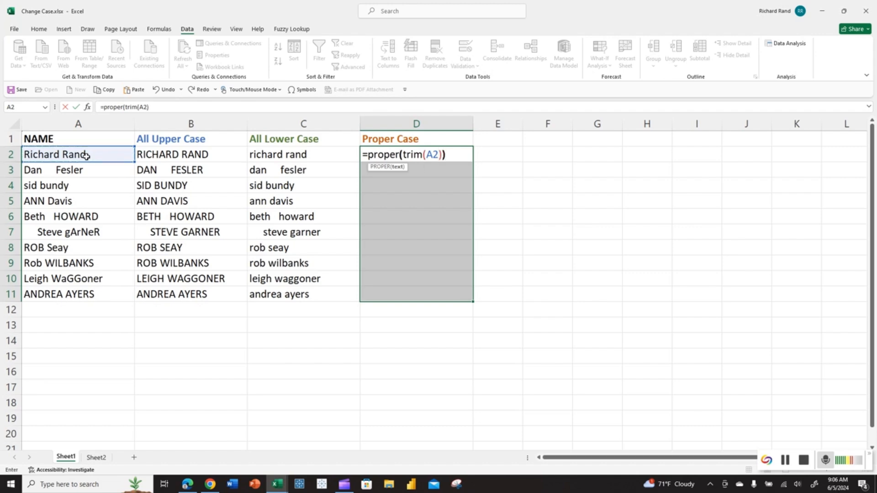
key(Return)
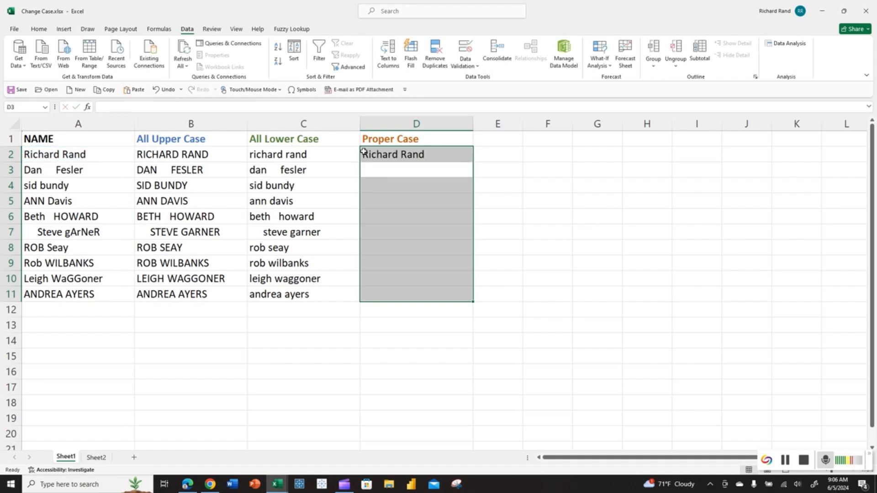
click(449, 160)
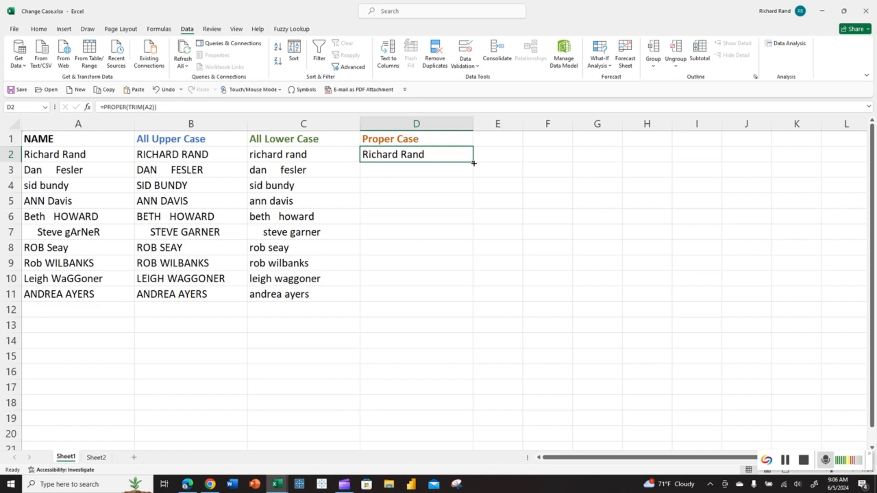
double_click(472, 163)
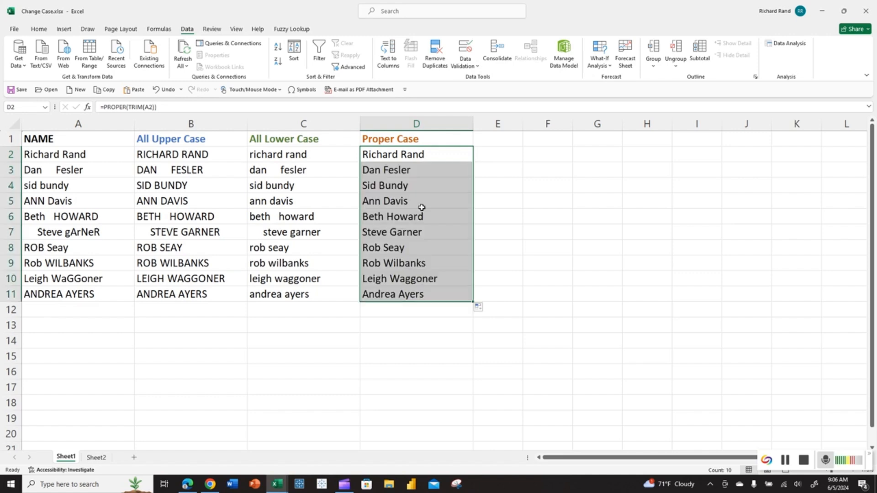